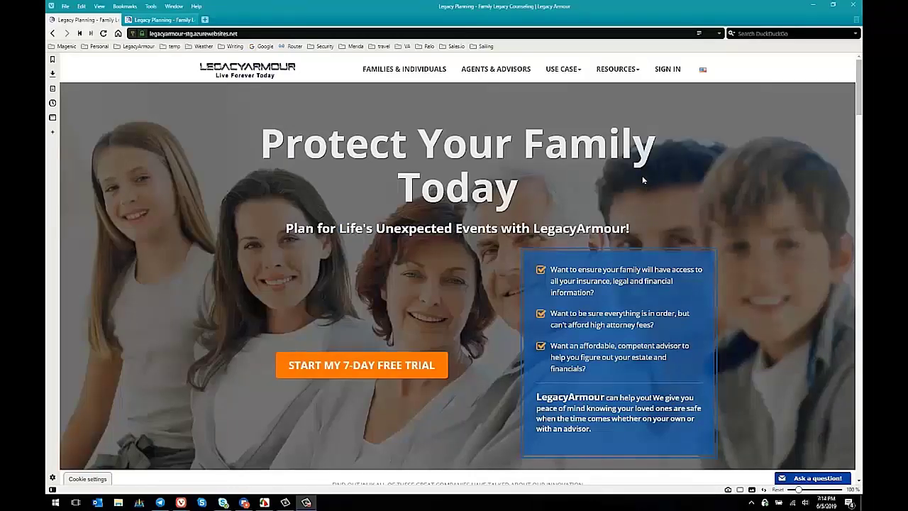
Sign in with the advisor account's email address and password to reach ACME Advisors Plus's My Clients
click(666, 71)
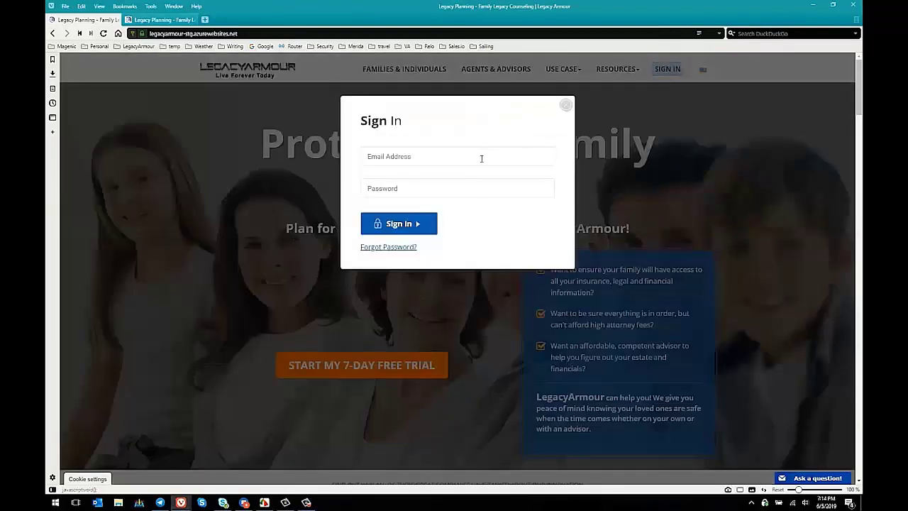
click(454, 160)
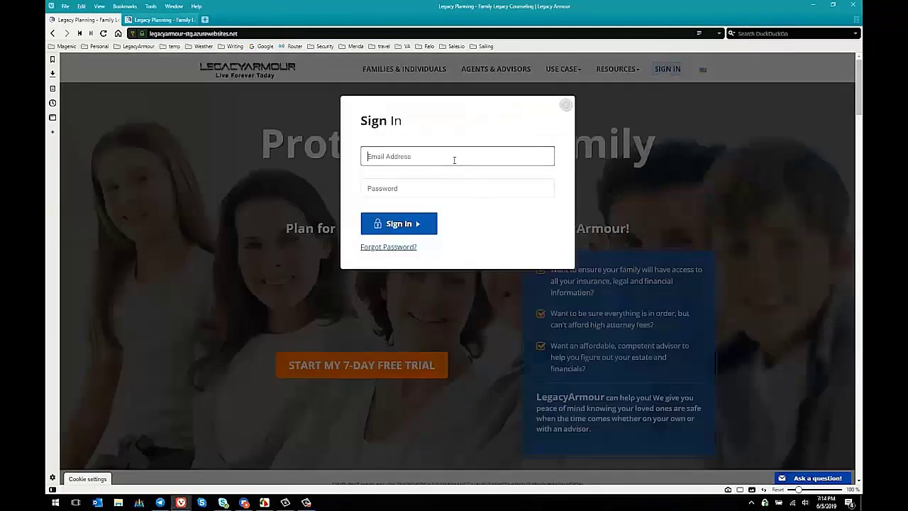
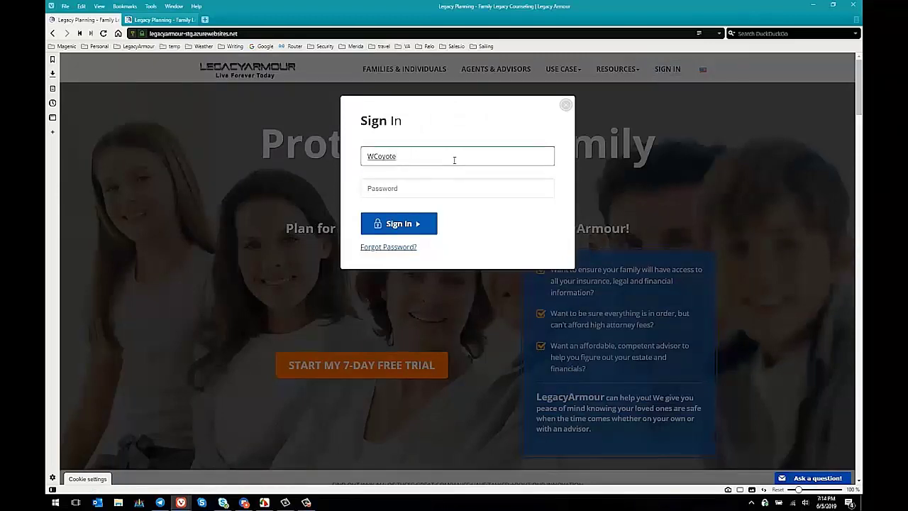
key(Tab)
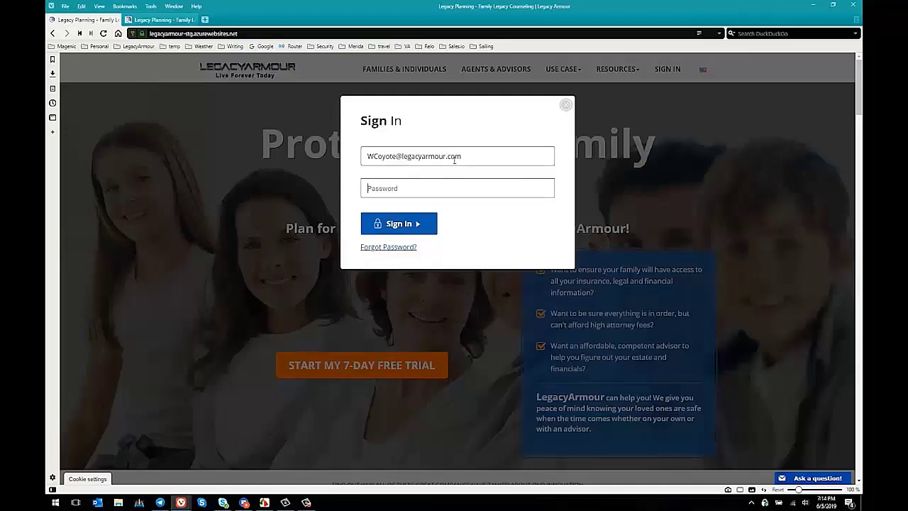
text(********)
click(408, 222)
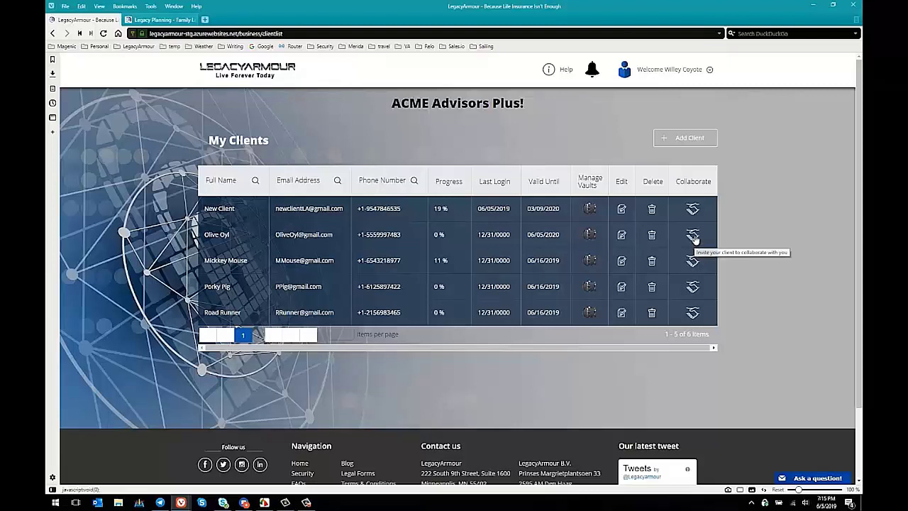
Invite a client to collaborate, dismiss the confirmation, and open New Client's vault overview
click(692, 236)
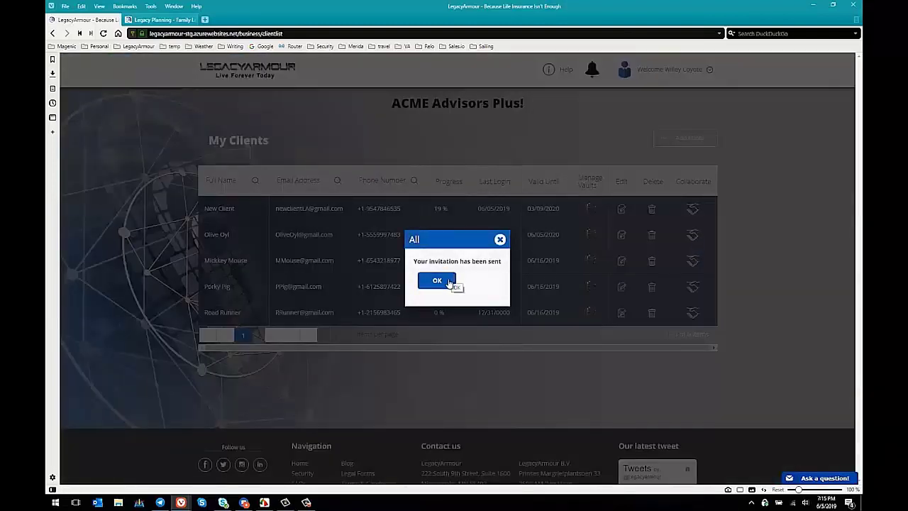
click(453, 281)
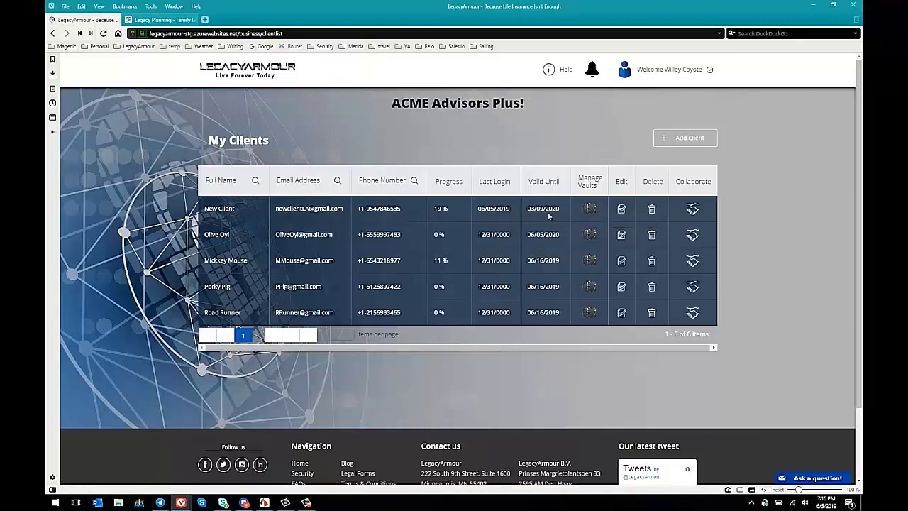
click(586, 210)
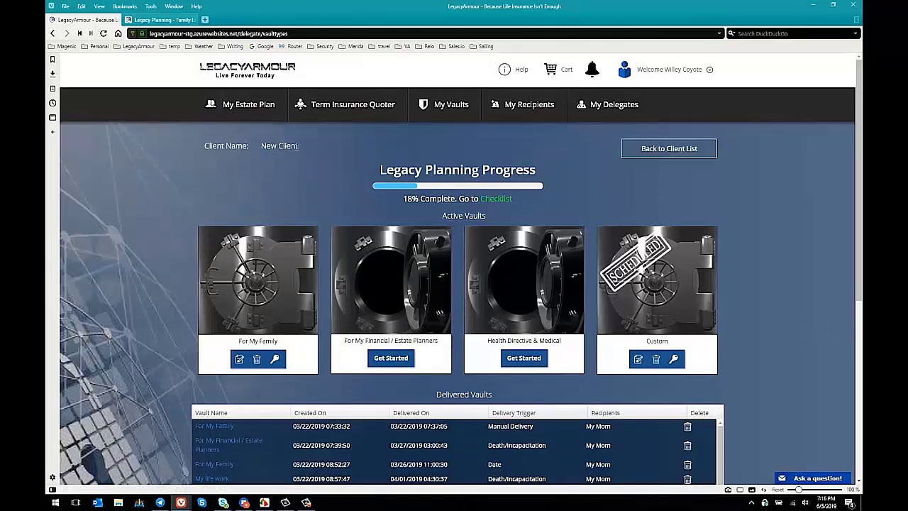
click(516, 106)
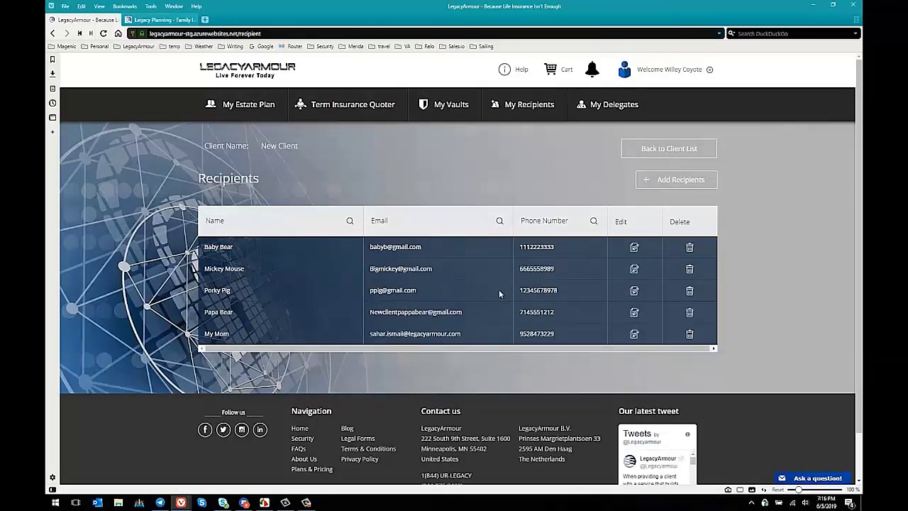
click(636, 337)
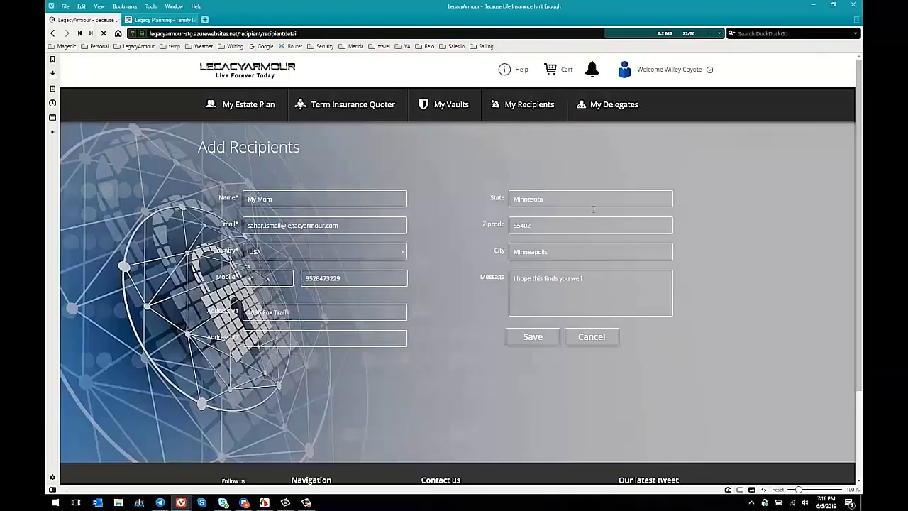
click(600, 340)
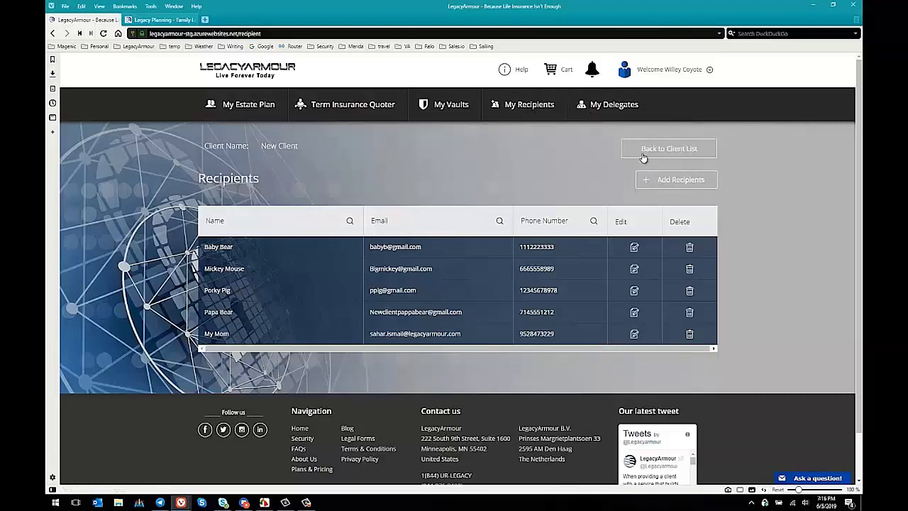
click(452, 106)
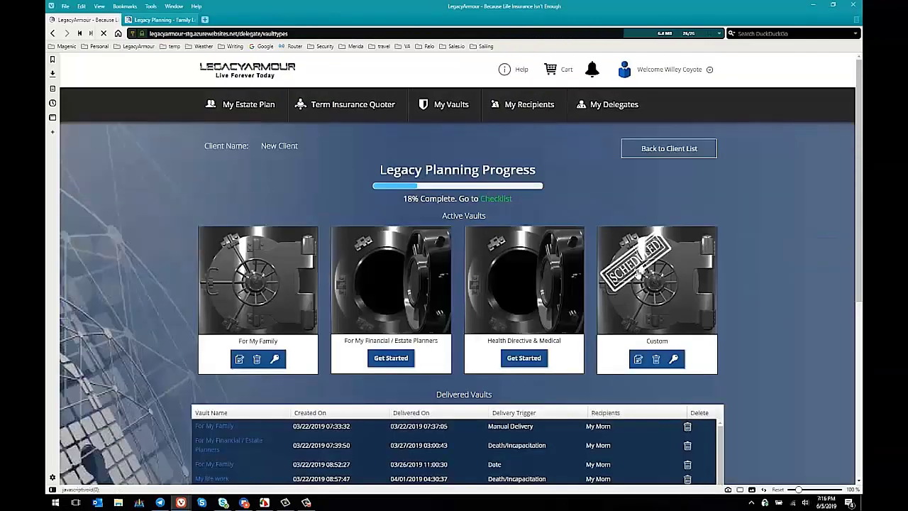
Unlock the Custom 'To my wife' vault for editing by entering its passphrase
click(639, 360)
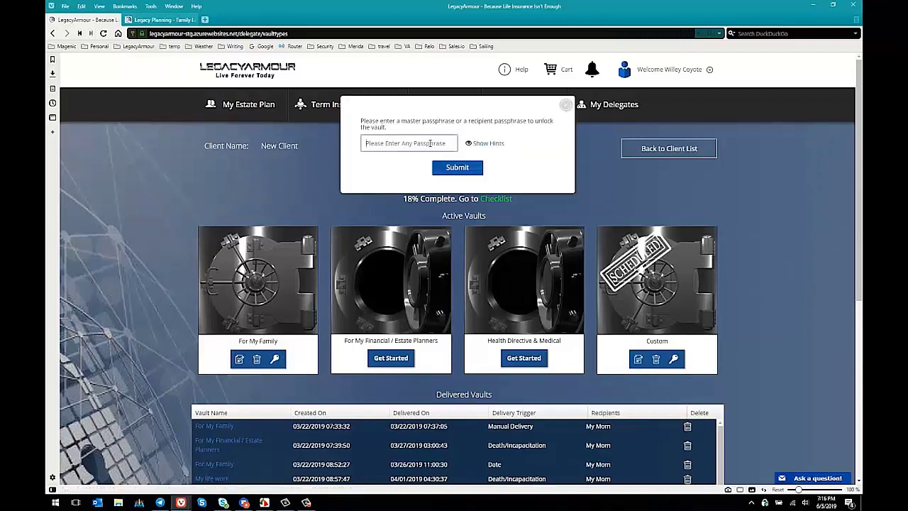
text(p)
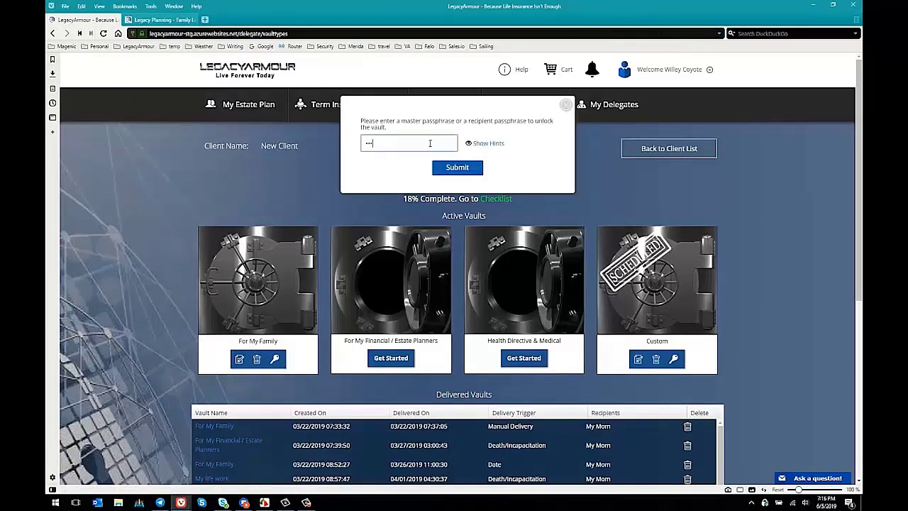
key(Return)
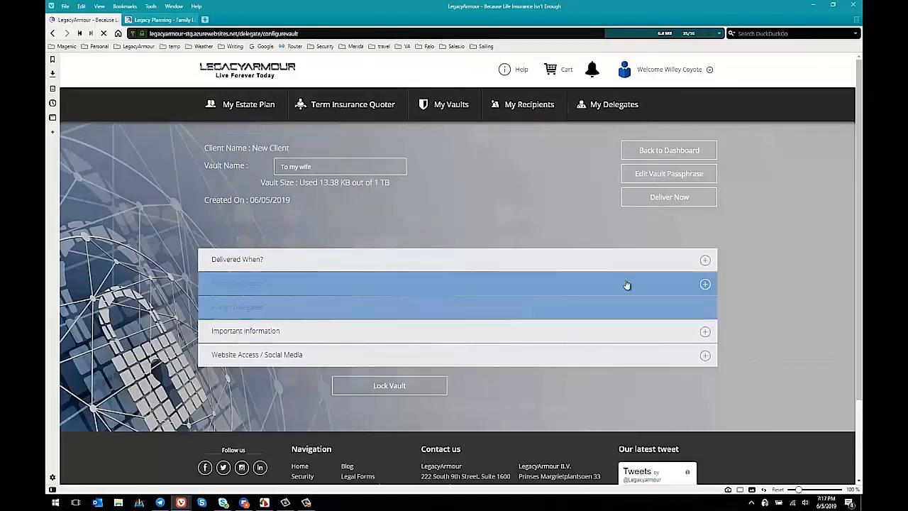
Set delivery to Death/Incapacitation with weekly SMS heart-beat checks, then show Assign Recipients
click(704, 261)
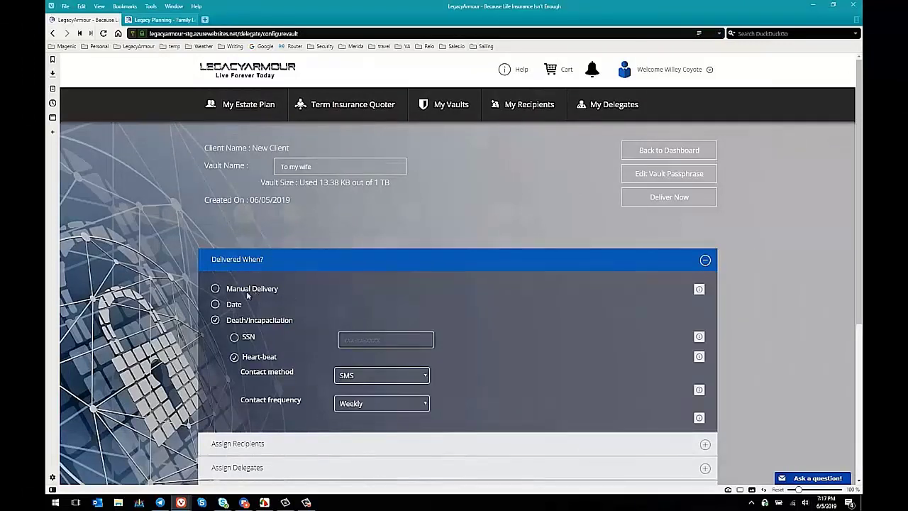
click(215, 304)
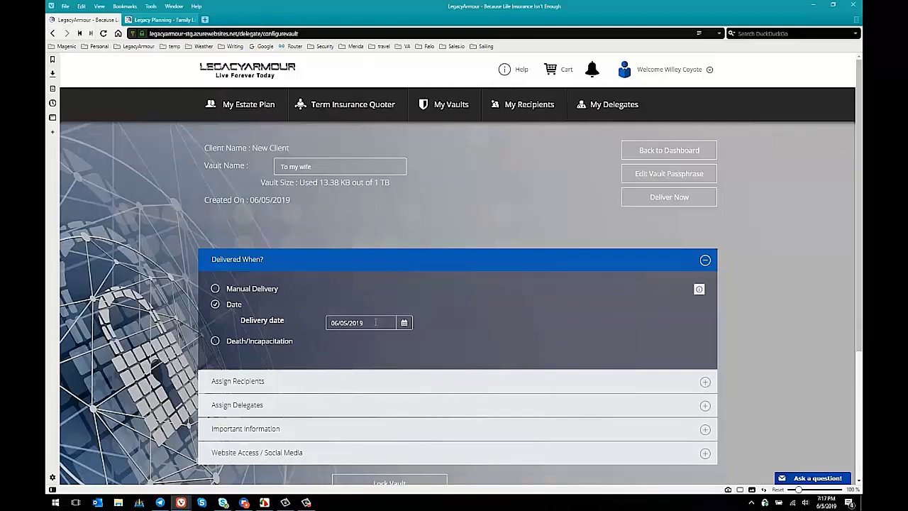
click(215, 341)
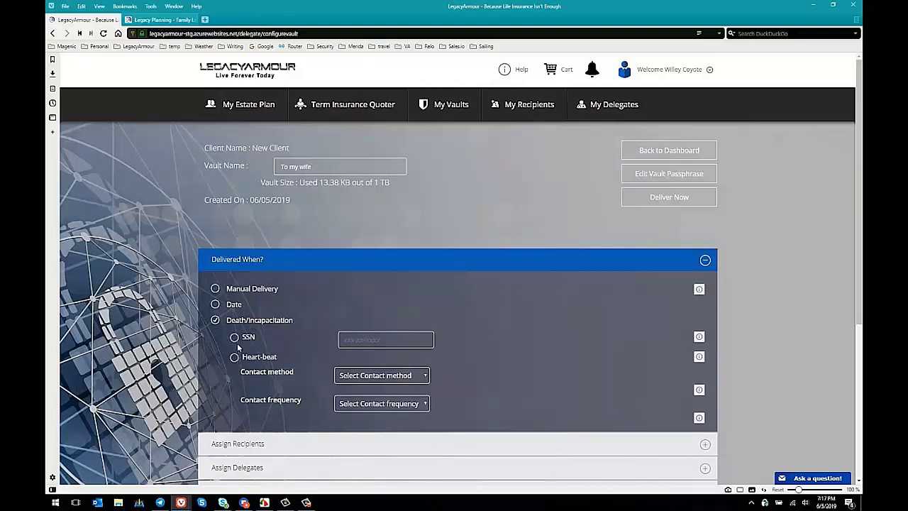
click(234, 357)
click(358, 378)
click(361, 403)
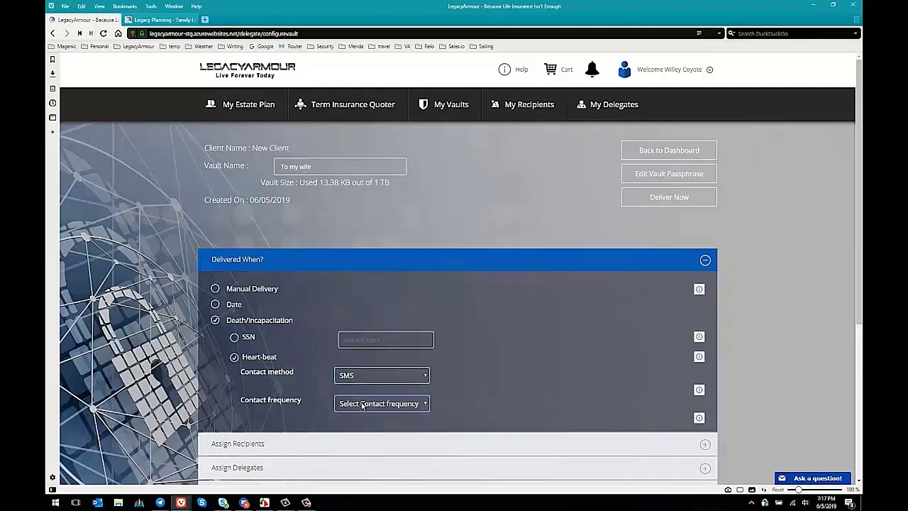
click(361, 404)
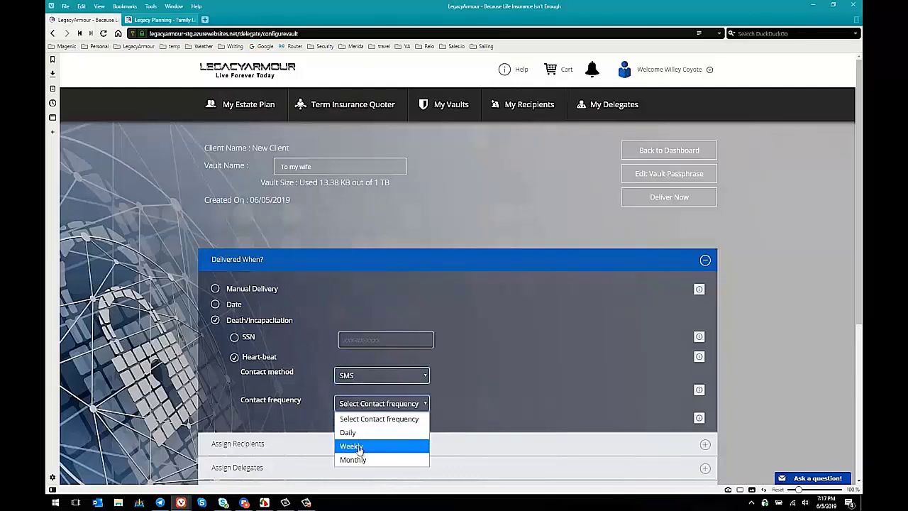
click(360, 447)
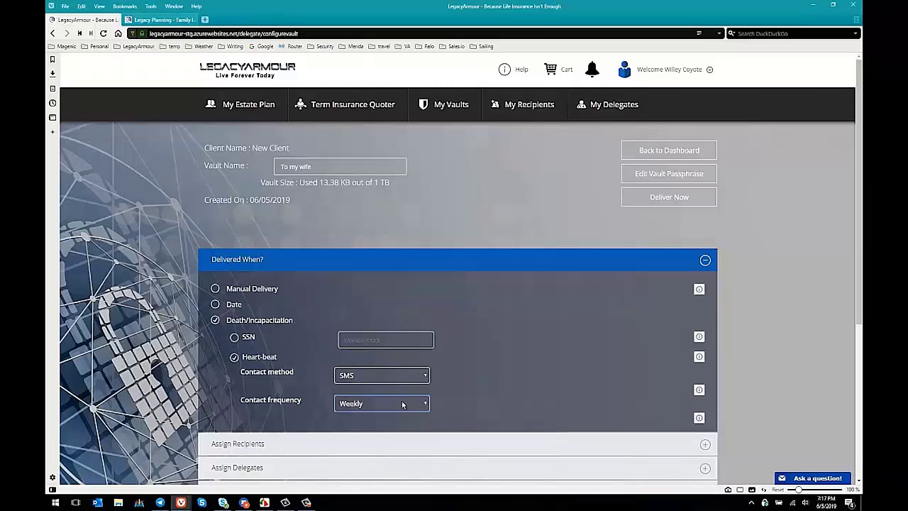
scroll(727, 307, down, 1)
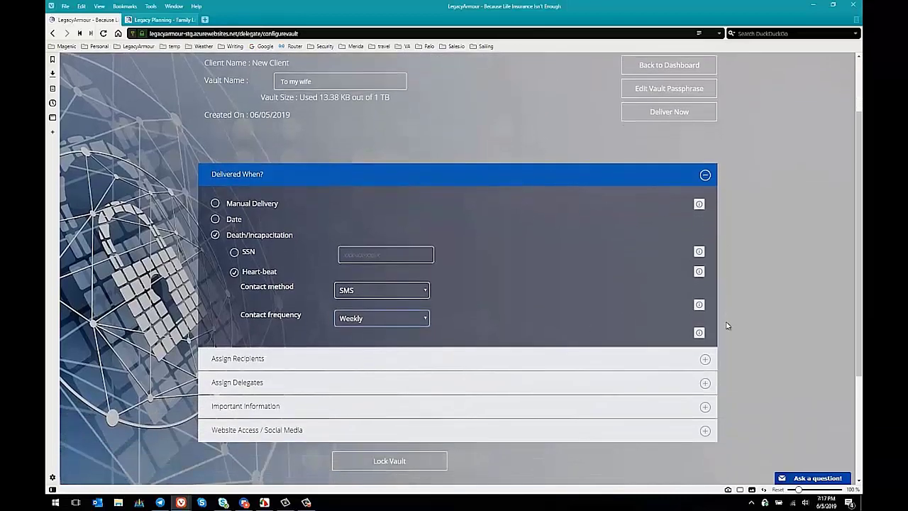
click(704, 360)
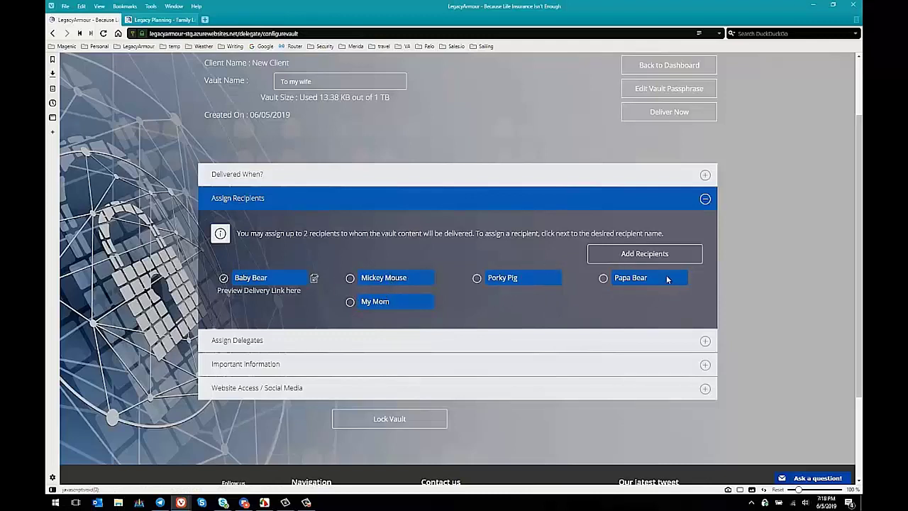
Show the vault's assigned delegates, then its Important Information section holding plan.docx
click(399, 349)
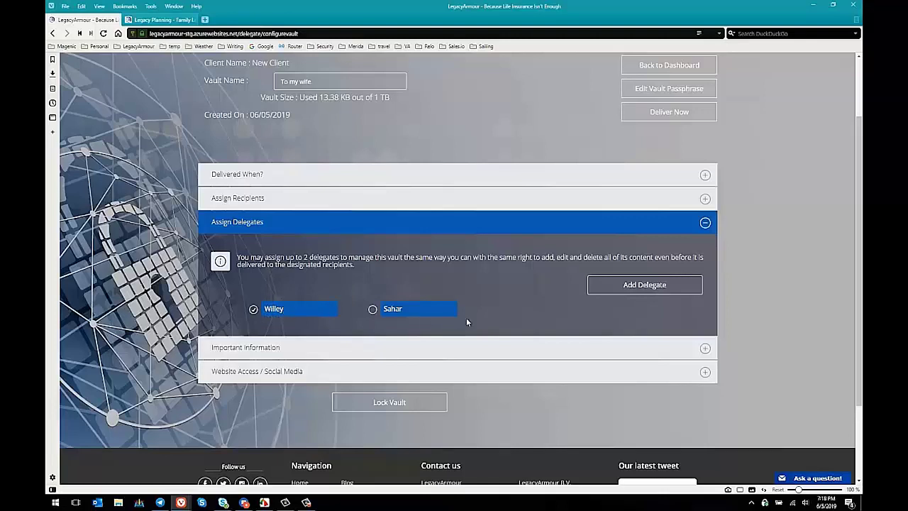
click(706, 348)
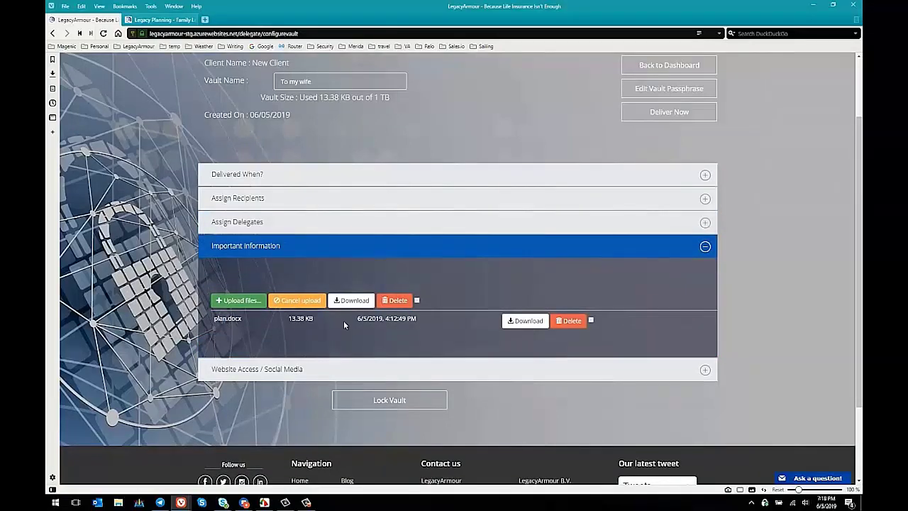
Upload My Will and Testament.pdf to the vault and show Website Access / Social Media
click(239, 301)
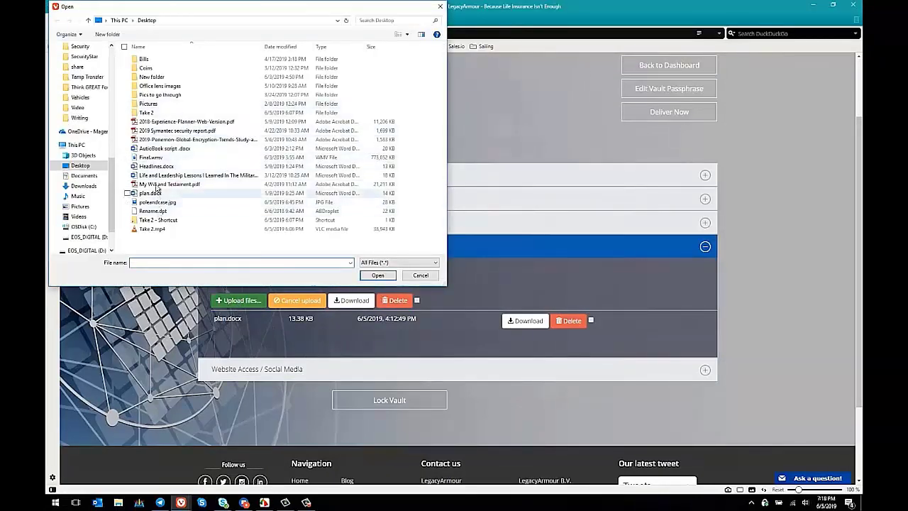
double_click(157, 184)
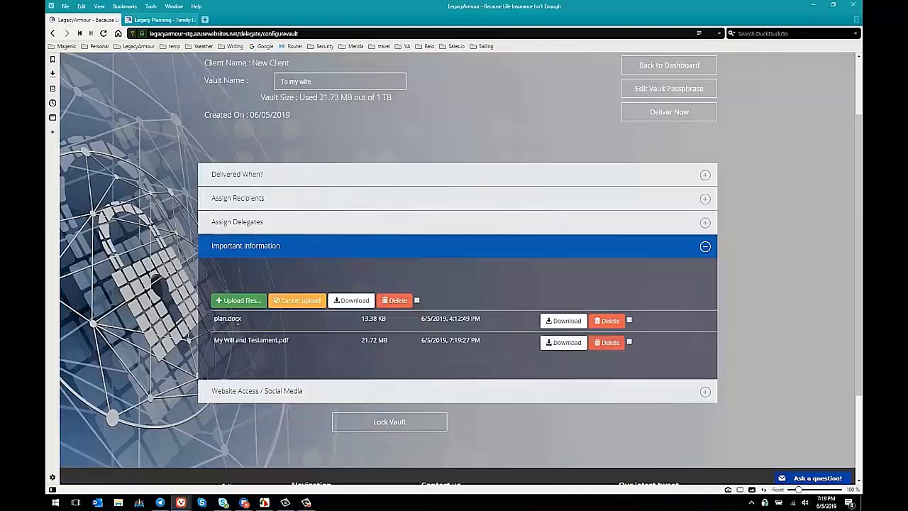
click(323, 394)
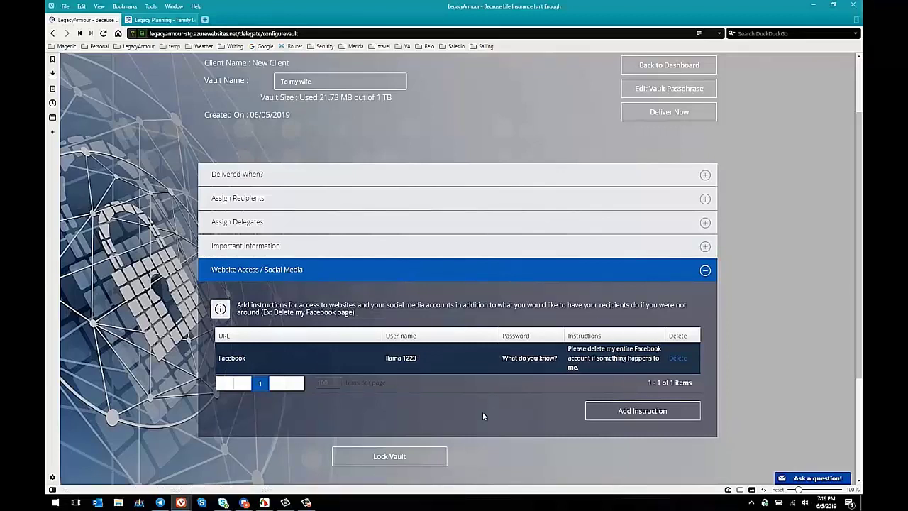
Confirm saving the 'To my wife' vault, then lock it and exit to the overview
click(401, 457)
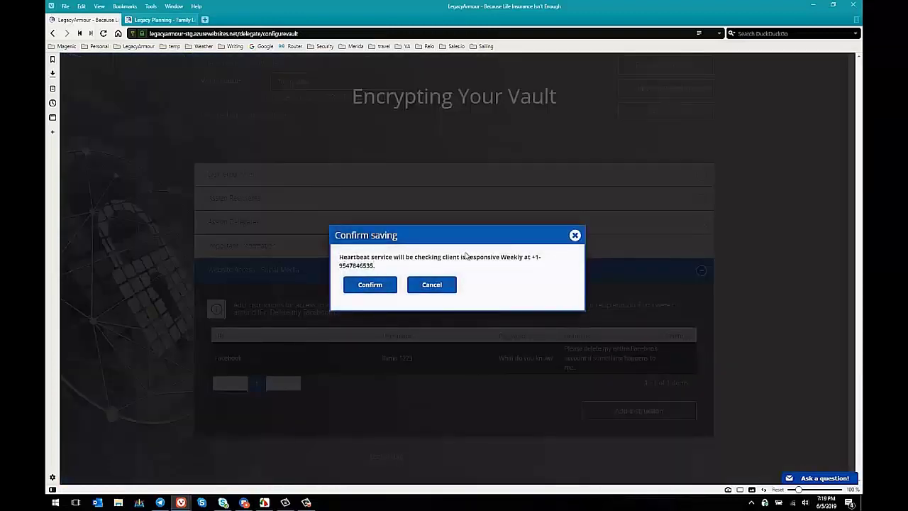
click(385, 290)
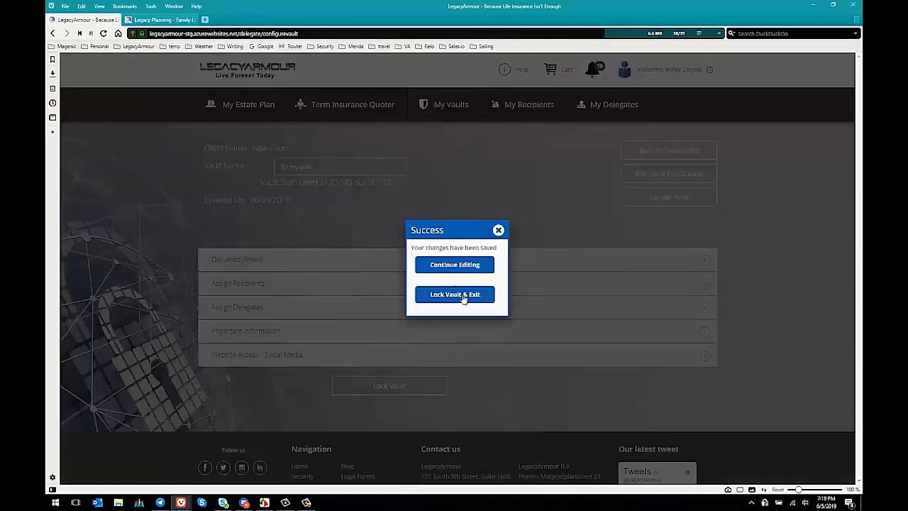
click(454, 294)
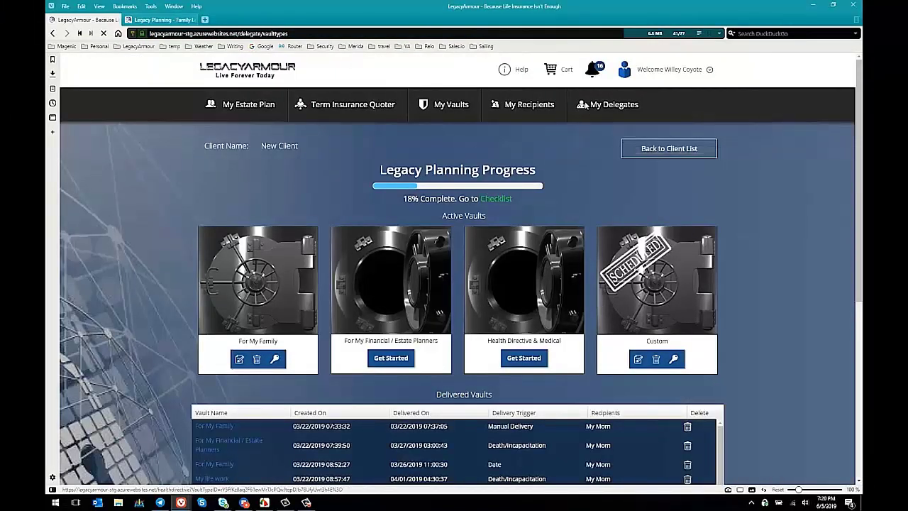
From the client list, open the full Notifications page of recent client activity
click(624, 71)
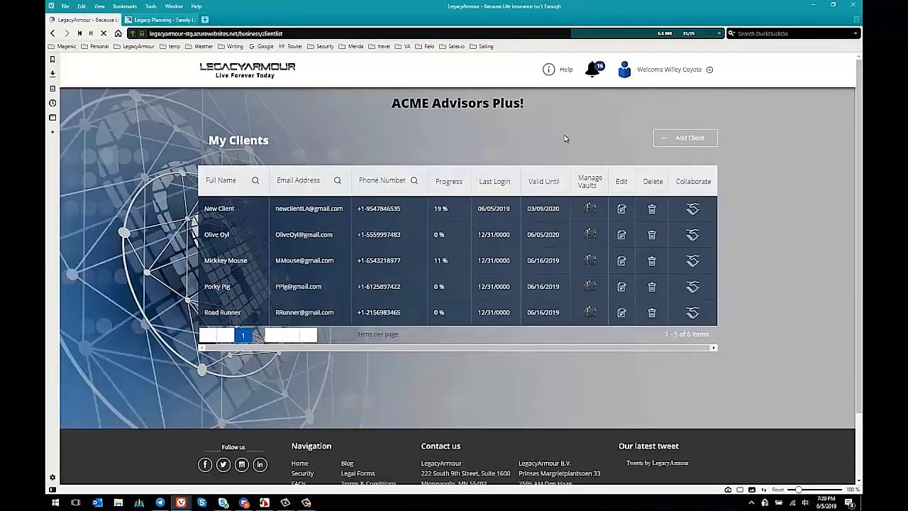
click(598, 68)
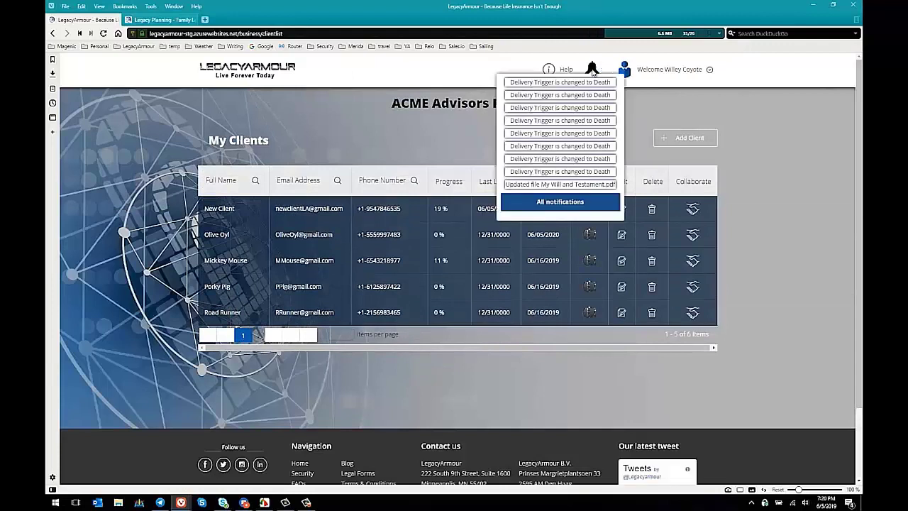
click(576, 206)
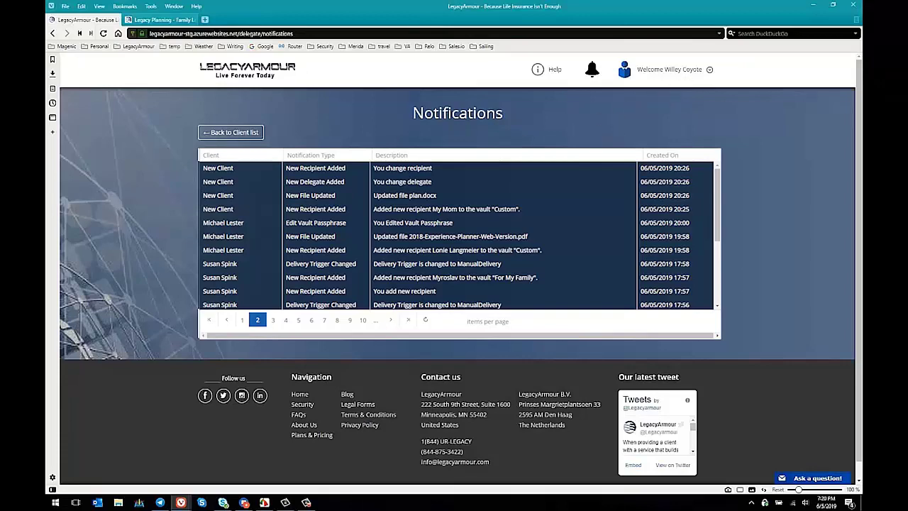
Go back from Notifications to the ACME Advisors Plus client list
click(251, 137)
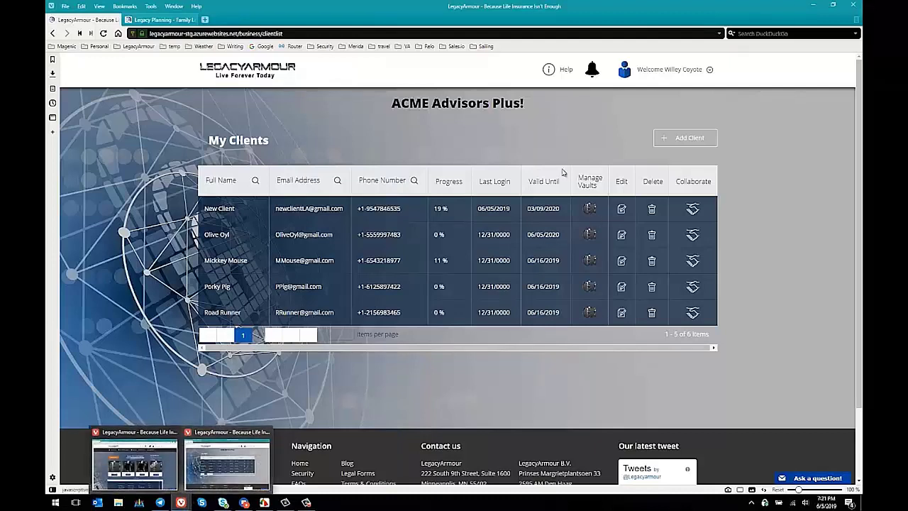
In the client's window, submit a Contact Advisor message requesting life insurance information
mouse_move(180, 501)
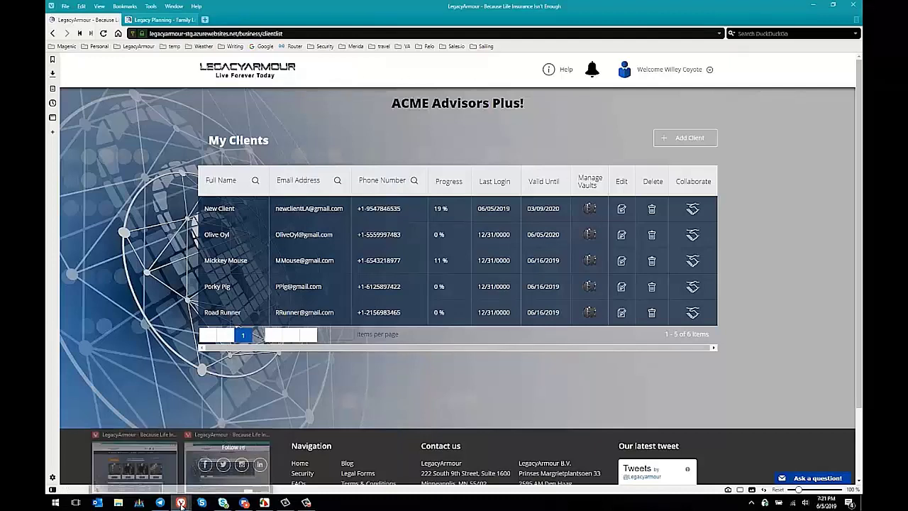
click(147, 441)
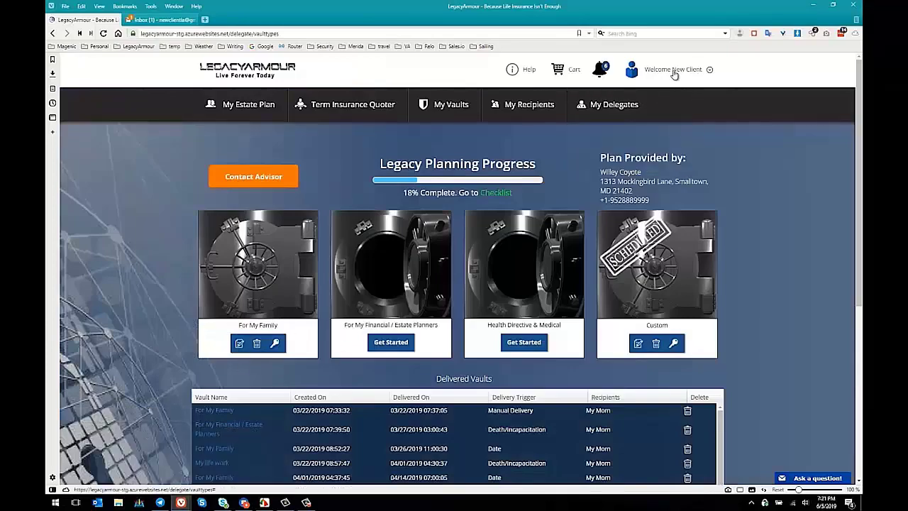
mouse_move(437, 270)
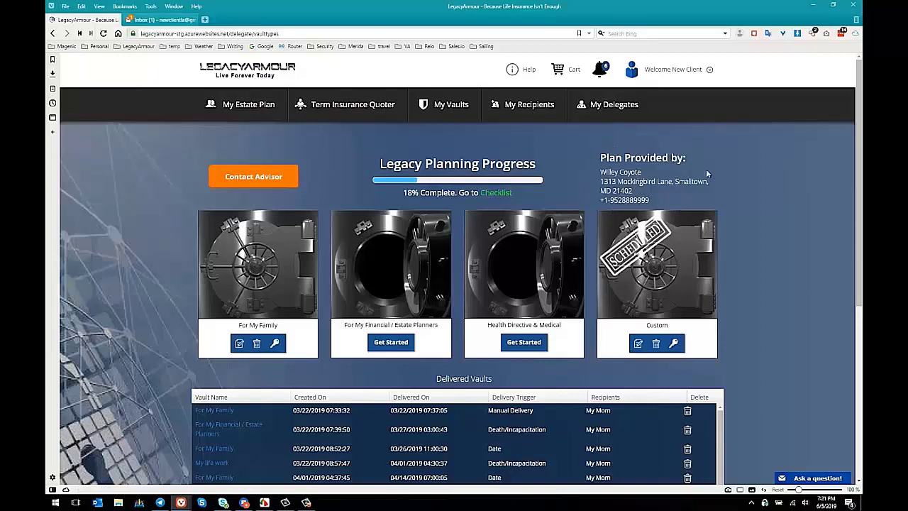
click(264, 182)
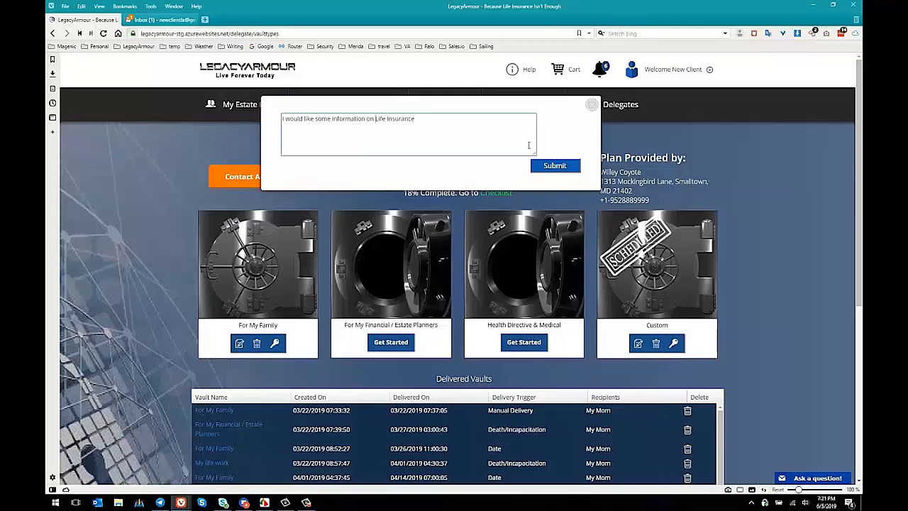
click(565, 168)
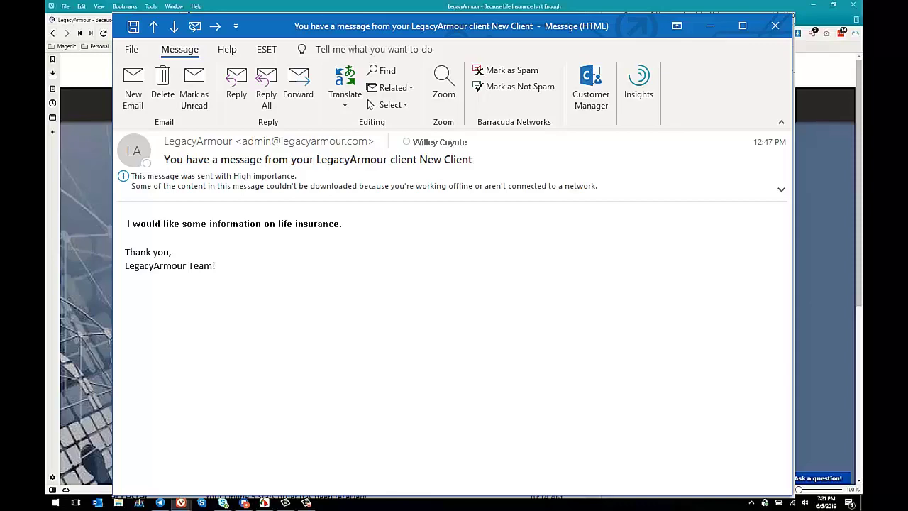
Close the Outlook life-insurance message to reveal the client's vault dashboard
key(Escape)
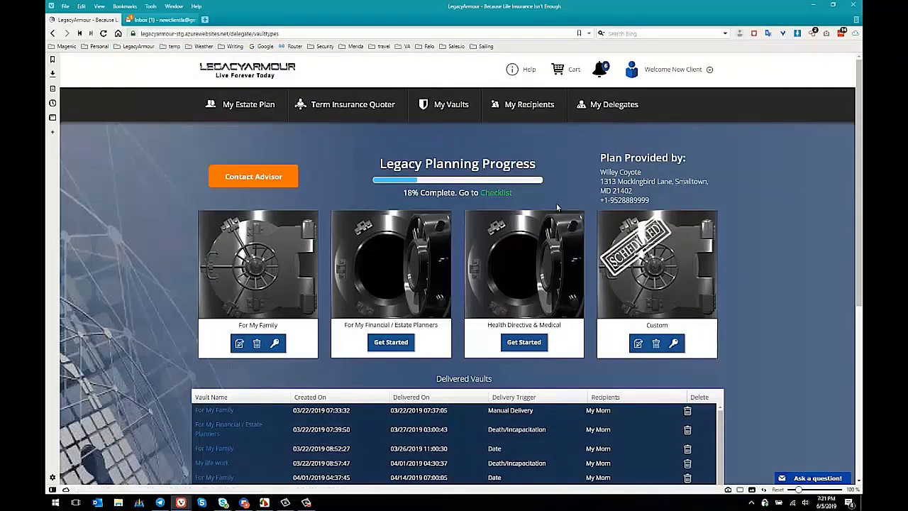
click(501, 193)
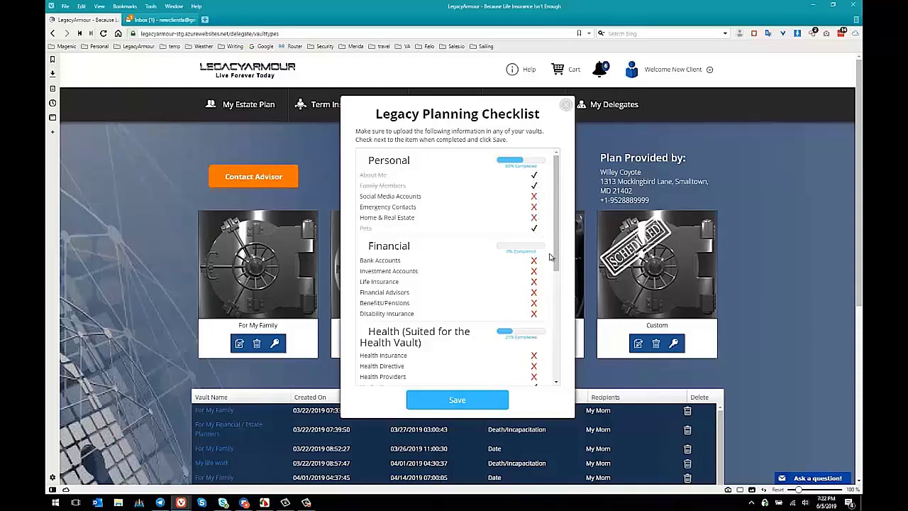
triple_click(380, 282)
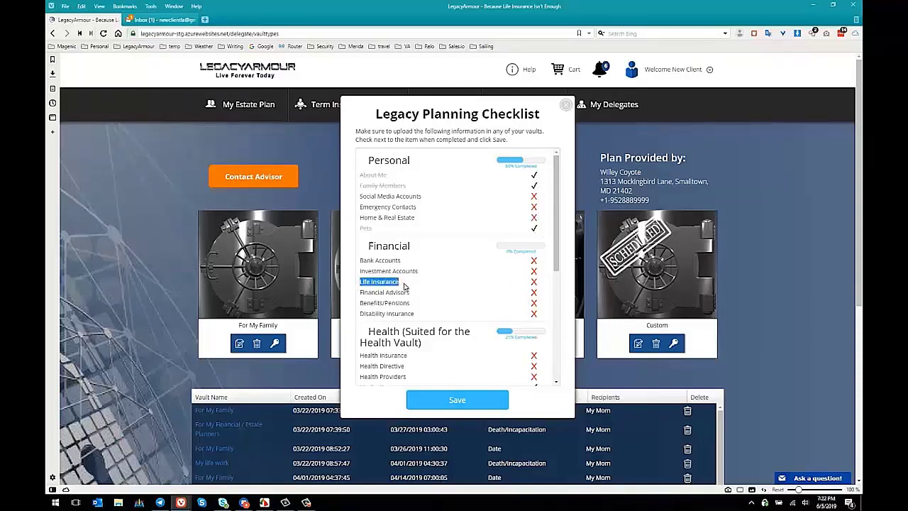
drag(362, 291, 421, 293)
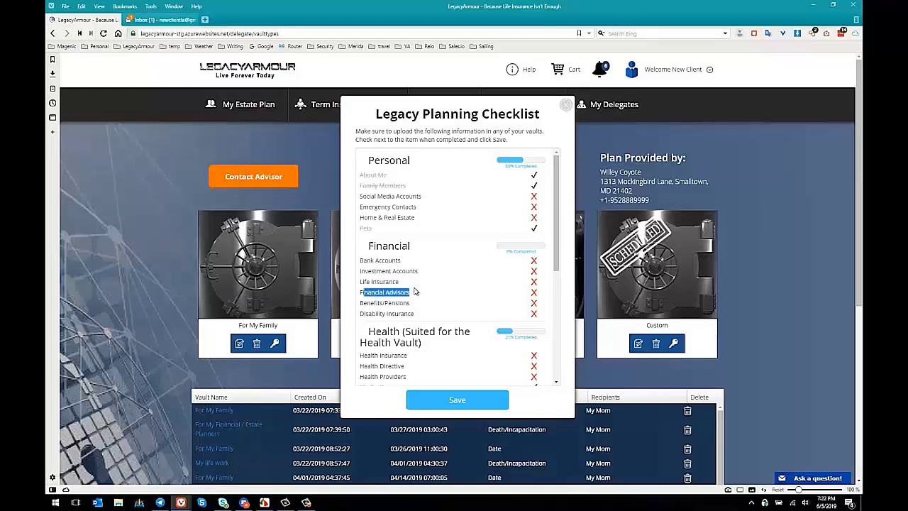
drag(414, 303, 358, 303)
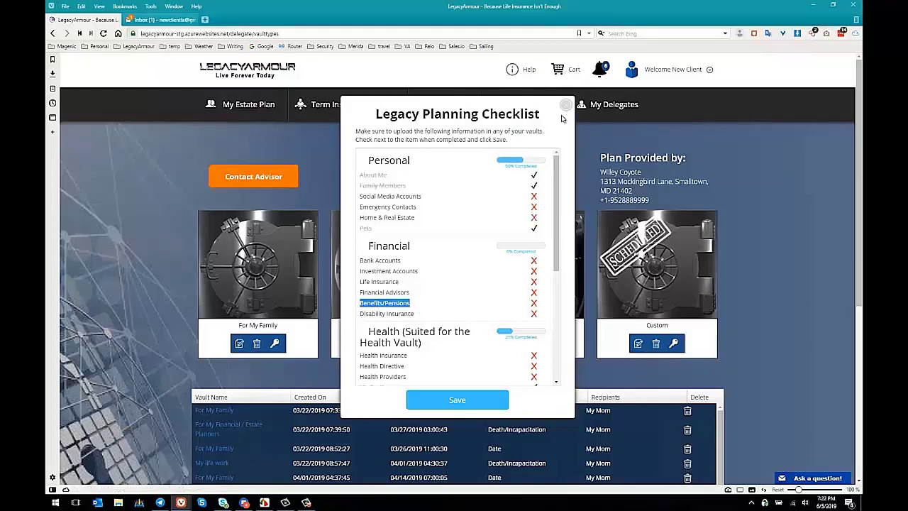
click(565, 105)
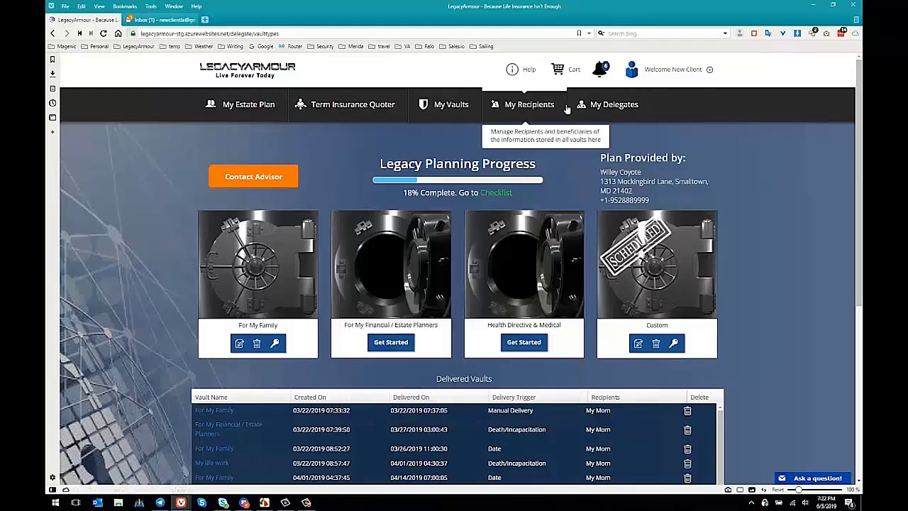